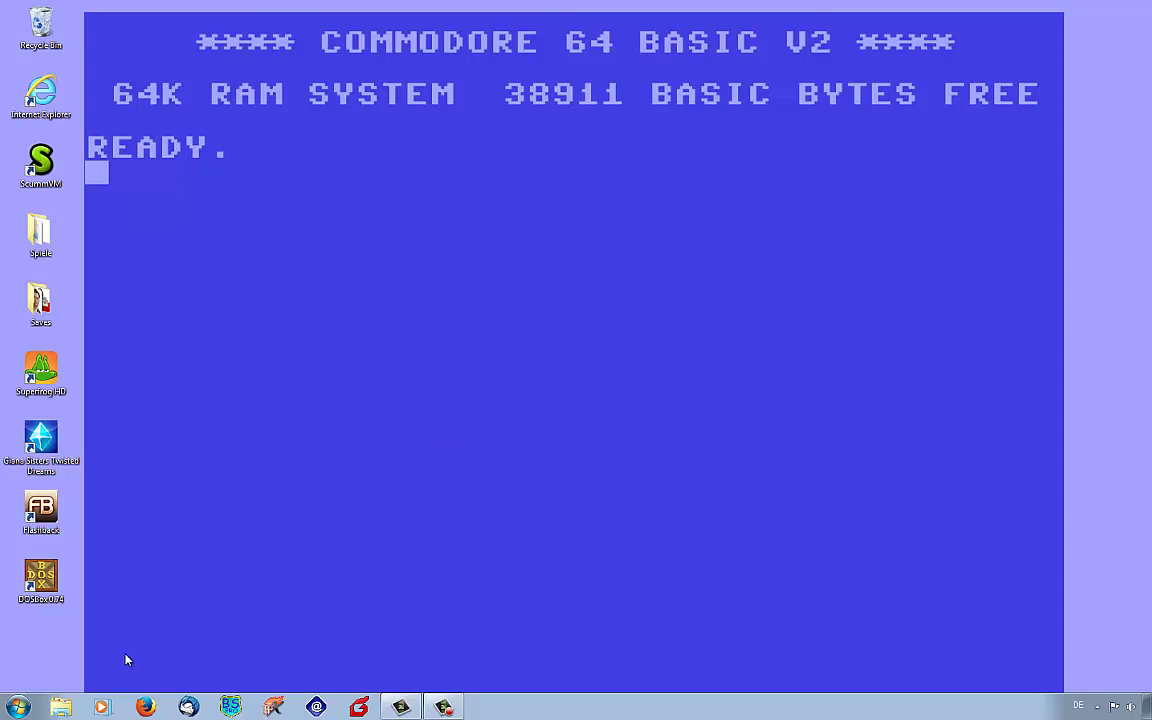
In the file browser, inspect the SETTLERS2 disc's INSTALL file and the C:\DOS folder.
key(super+e)
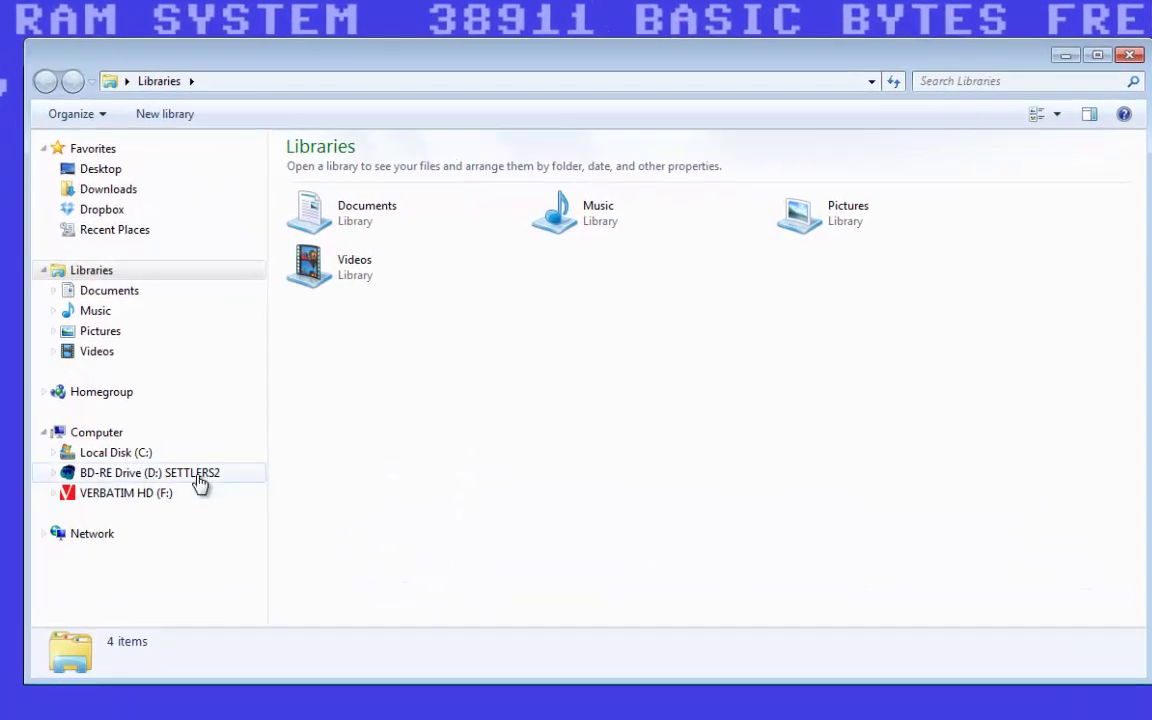
click(342, 415)
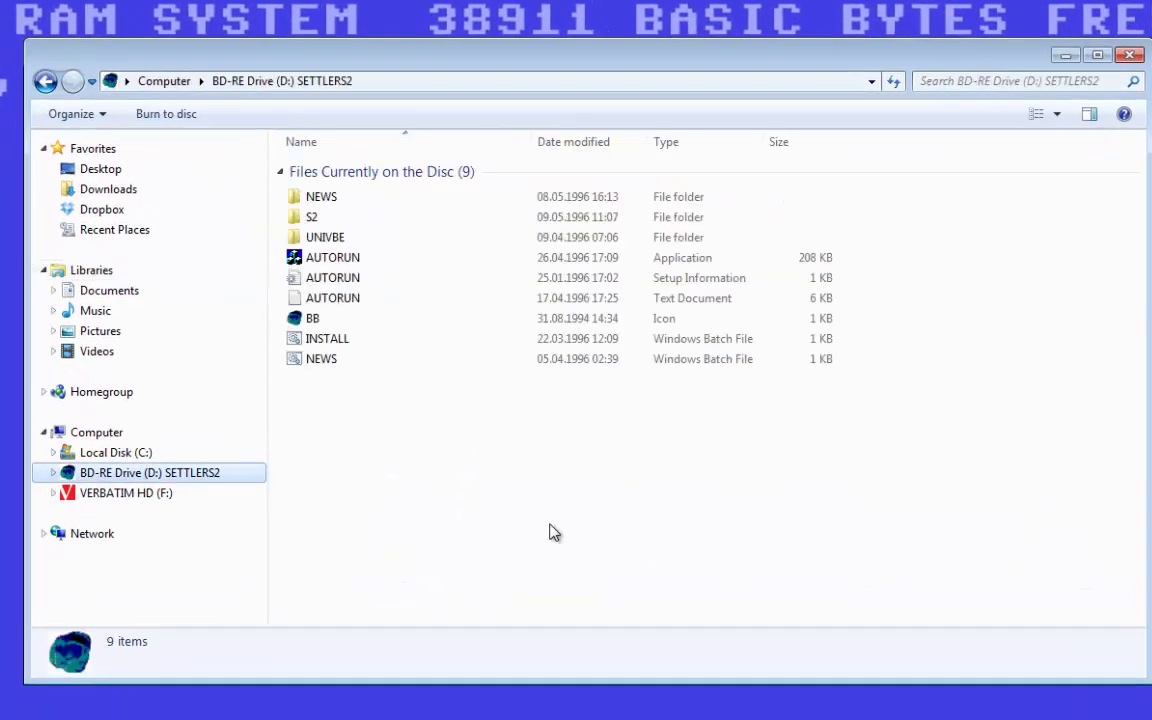
click(360, 341)
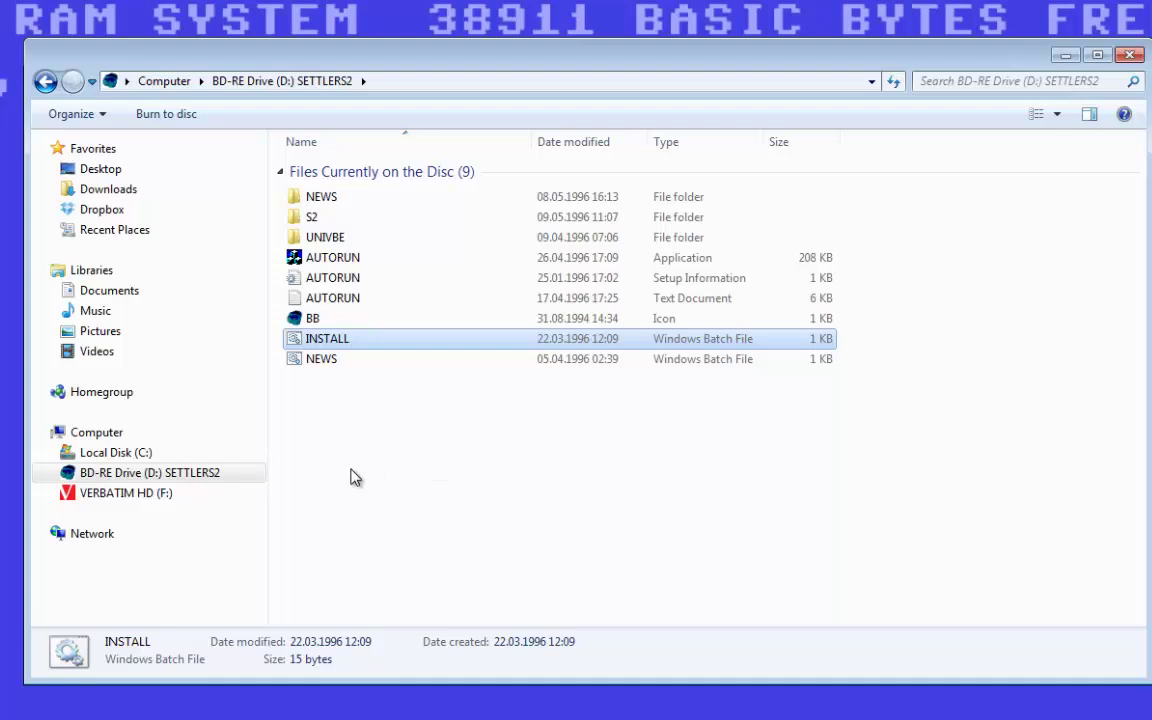
click(195, 454)
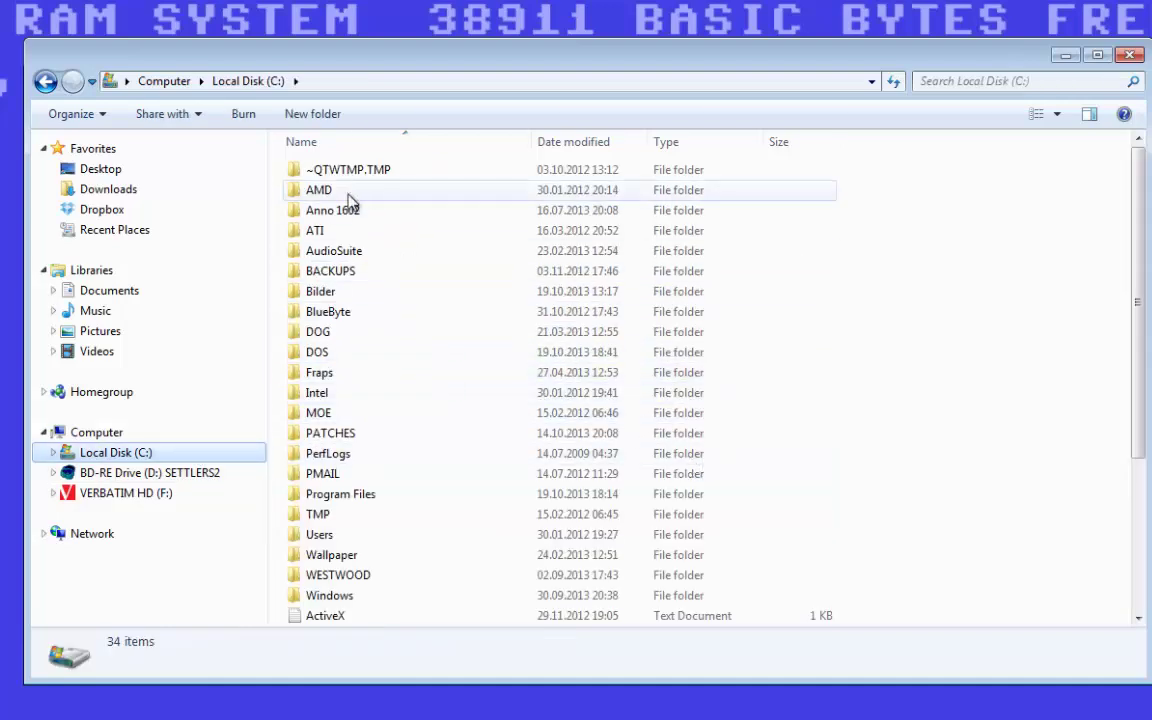
double_click(372, 356)
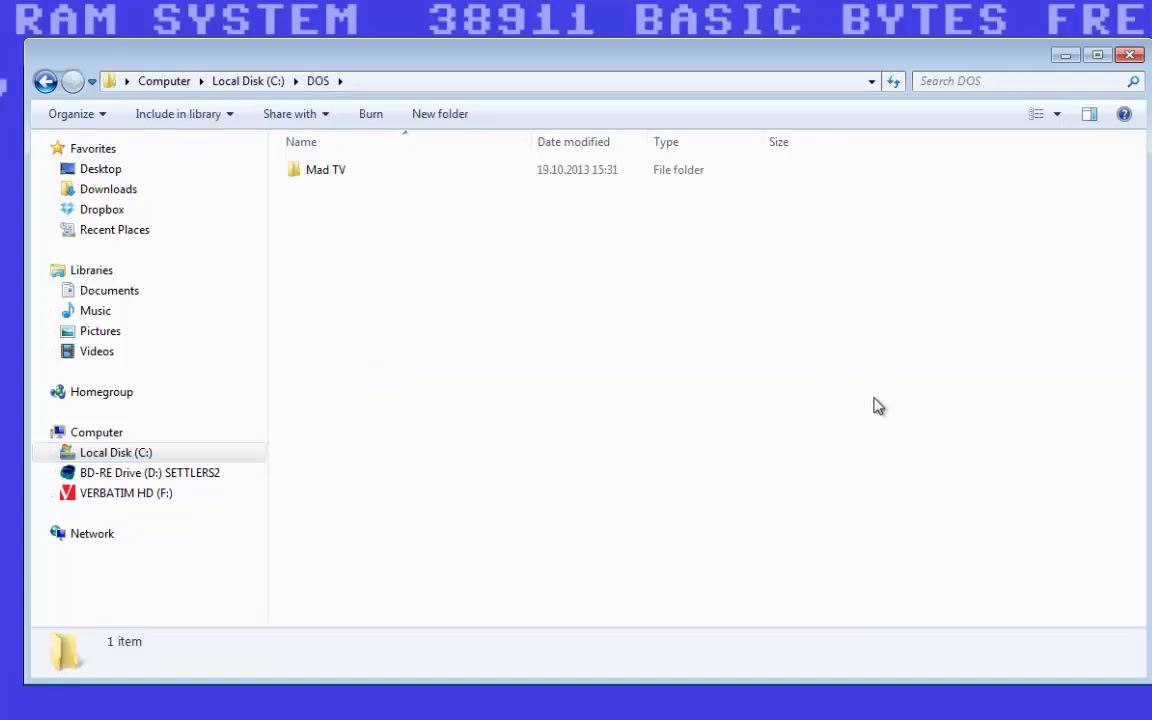
click(1130, 54)
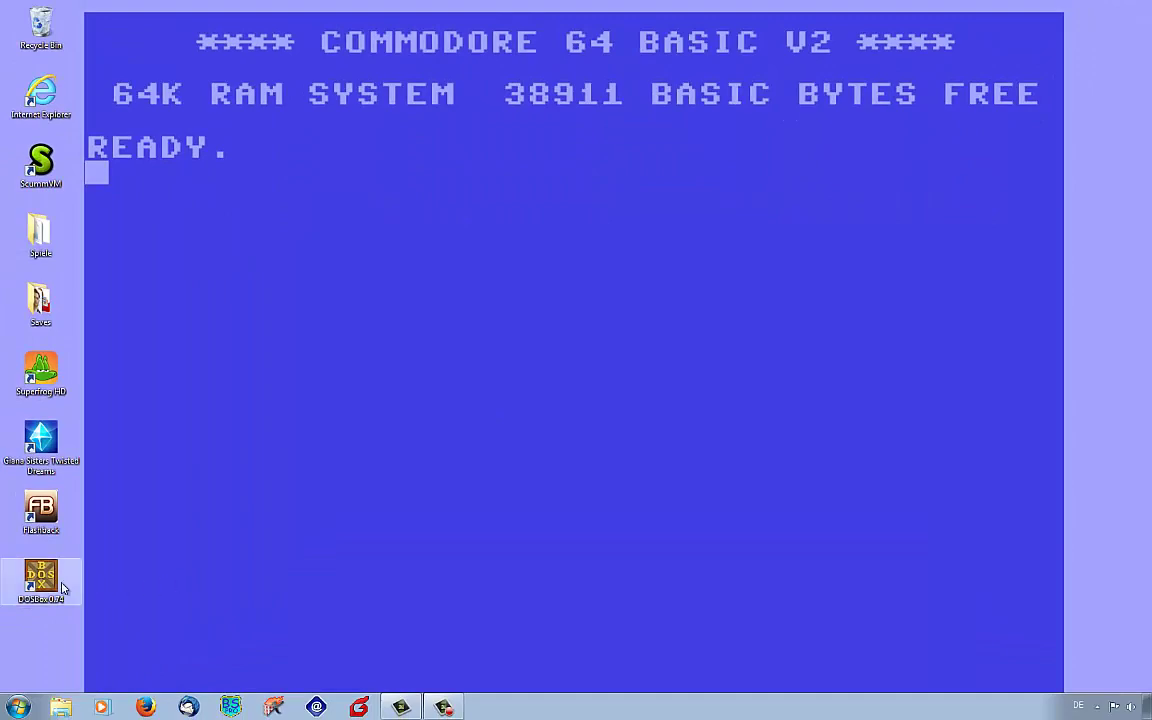
Start DOSBox and mount c:\dos as drive C and d:\ as CD-ROM drive D.
double_click(60, 588)
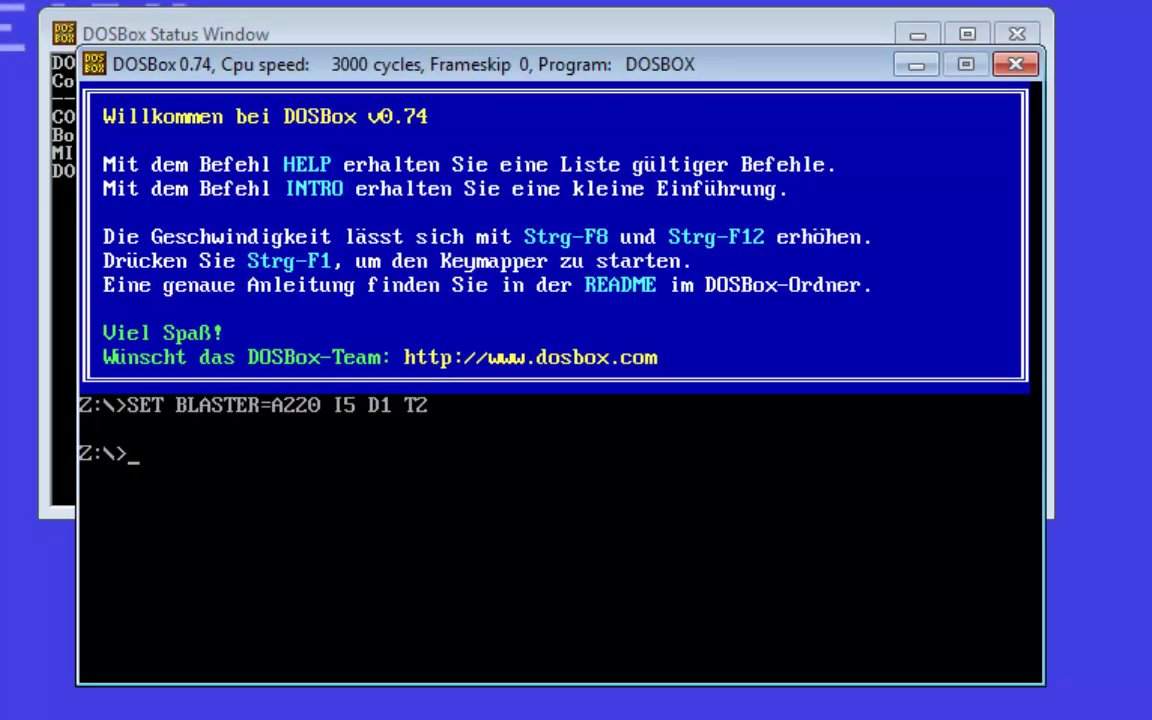
text(mount c)
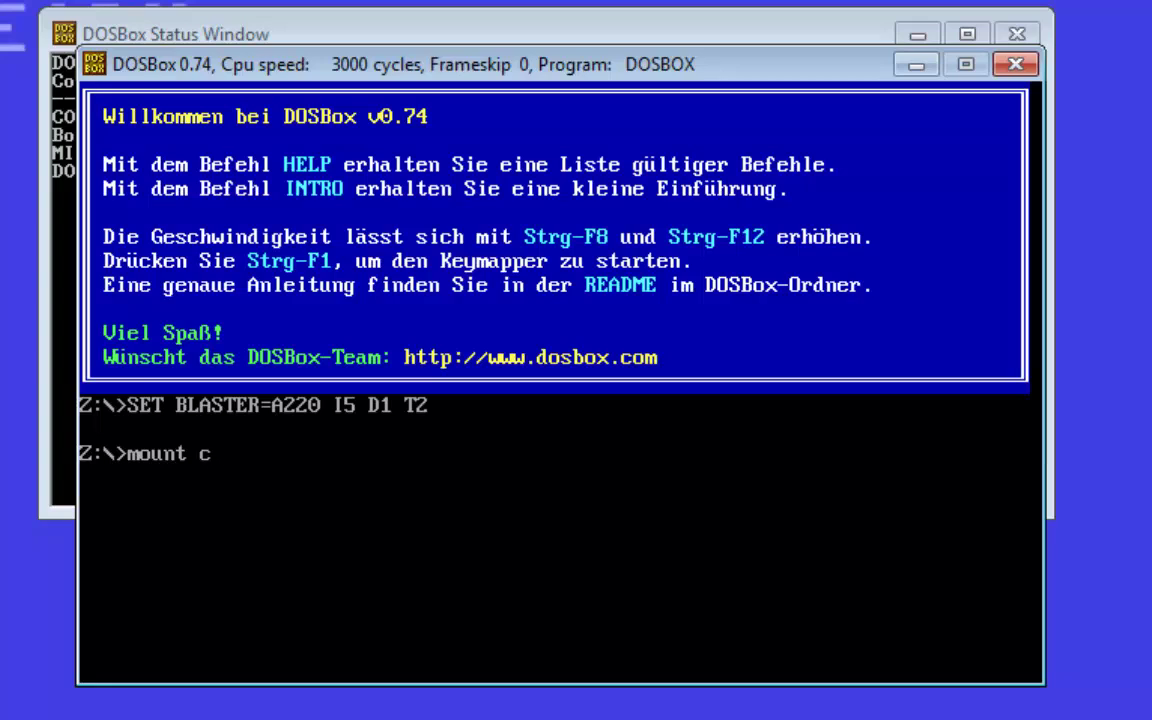
text( c:\dos)
key(Return)
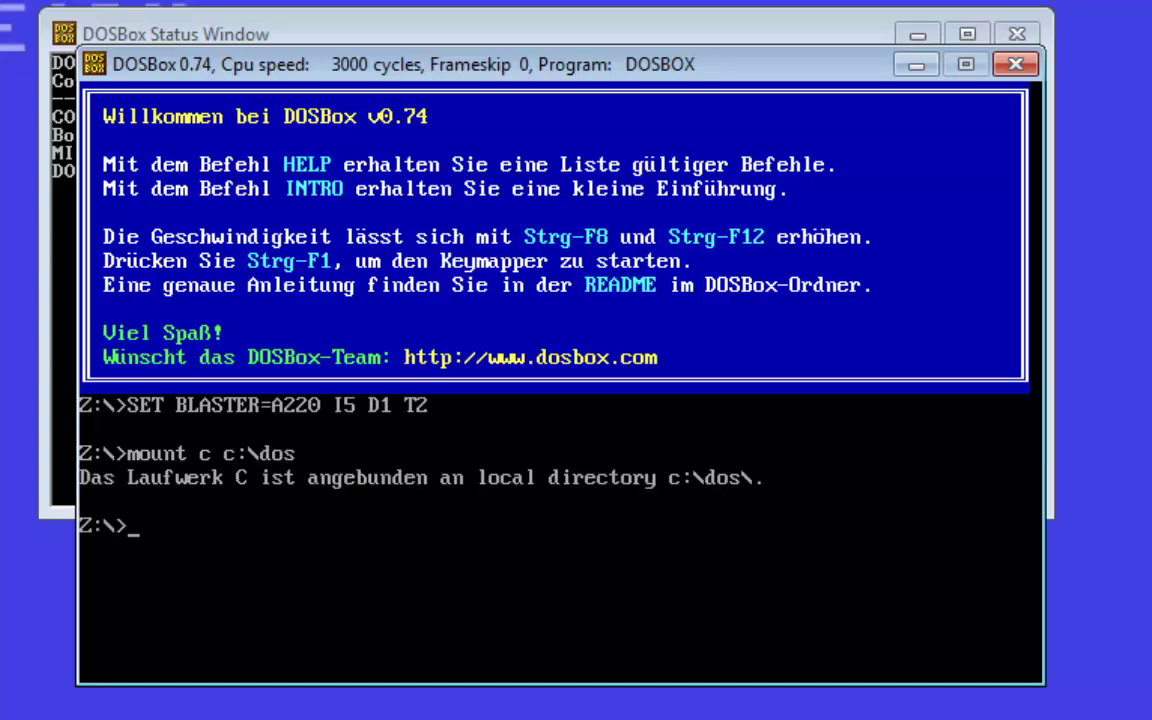
text(mount d )
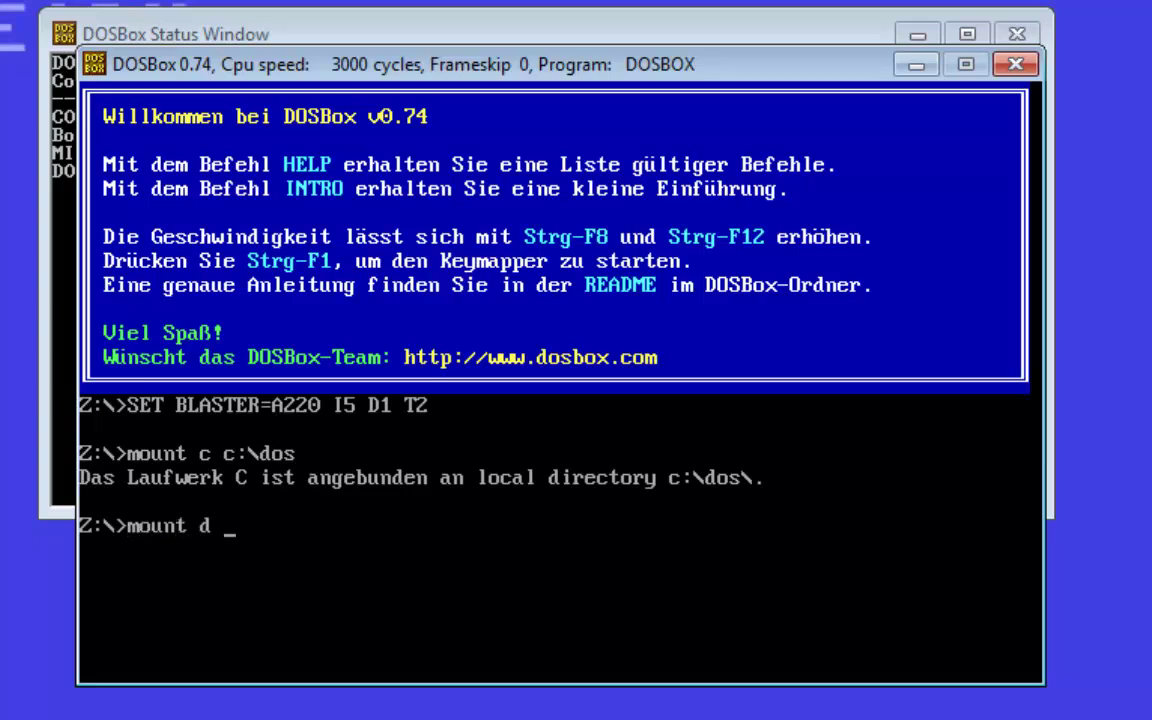
text(d:\ -t cdrom)
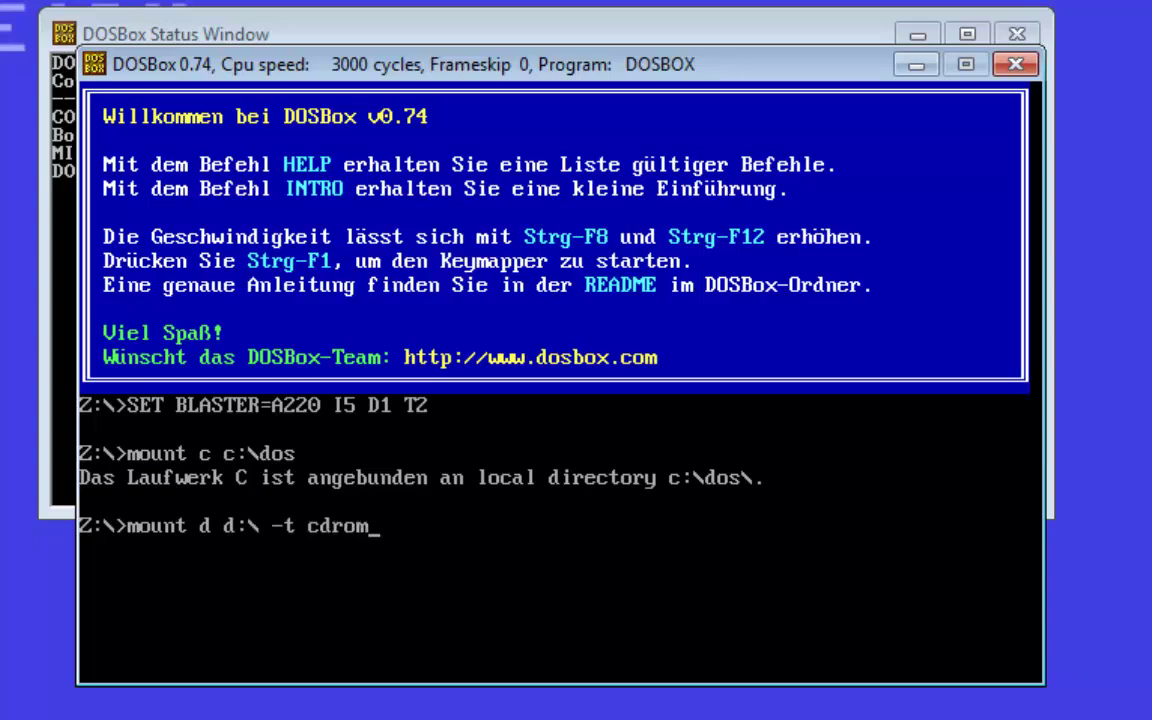
key(Return)
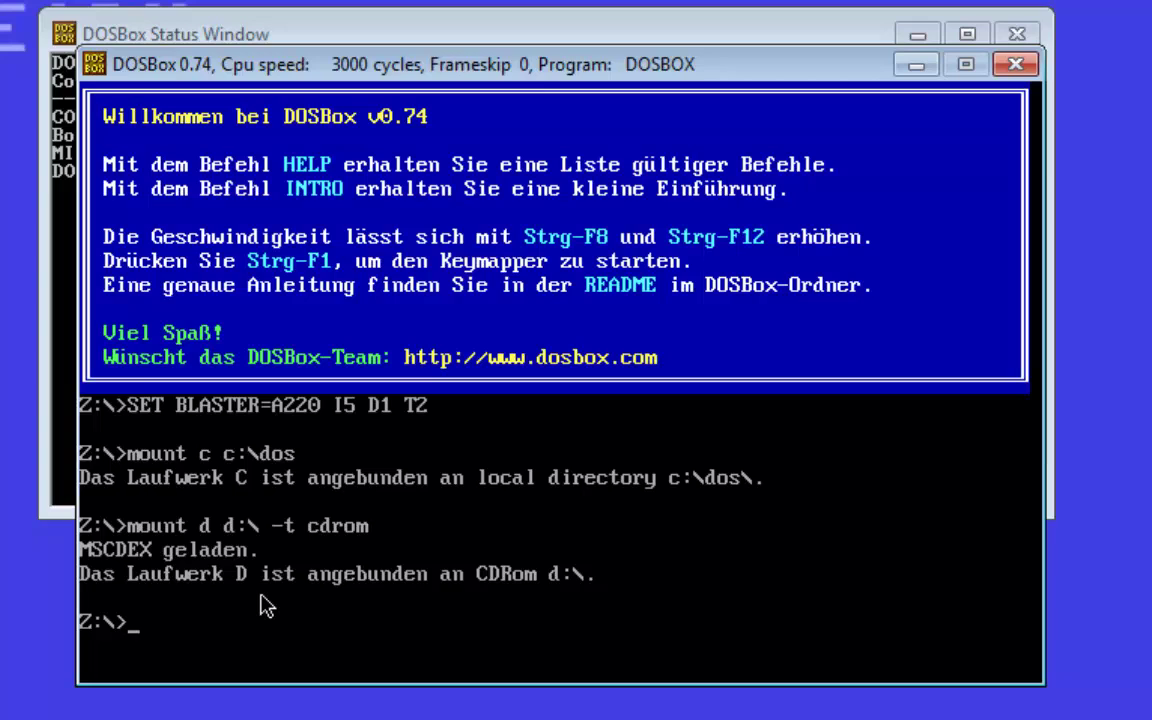
Switch to drive D: and run the install program from the game disc.
text(d:)
key(Return)
text(i)
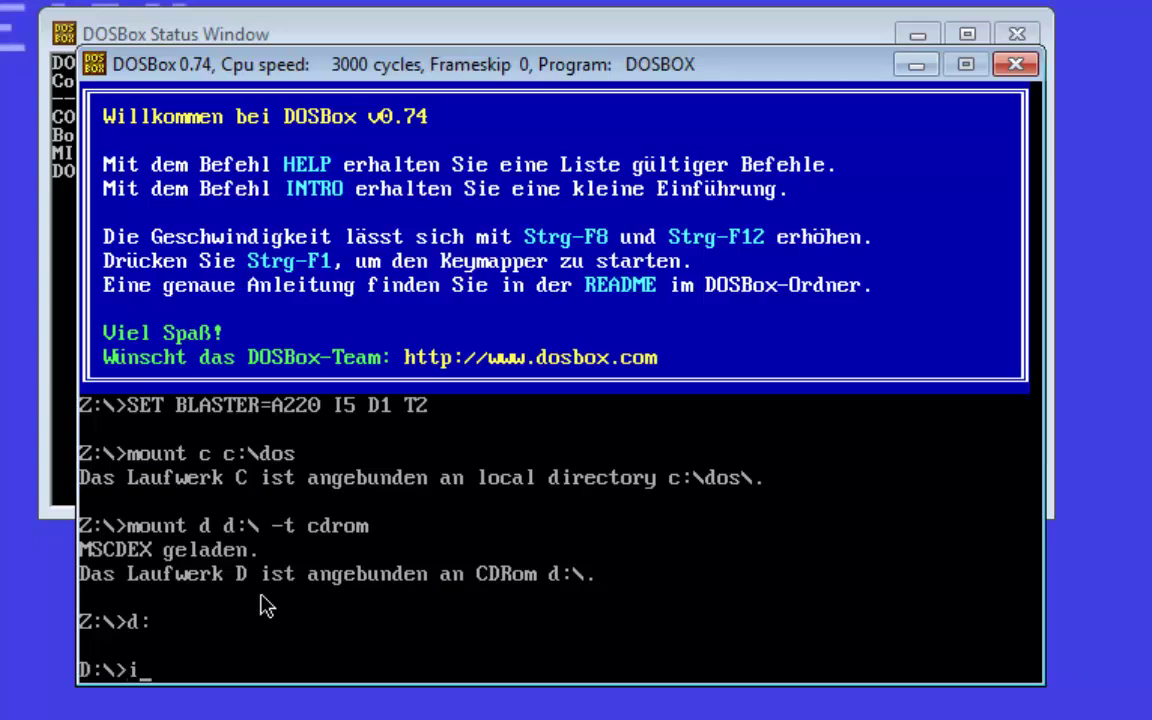
text(nstall)
key(Return)
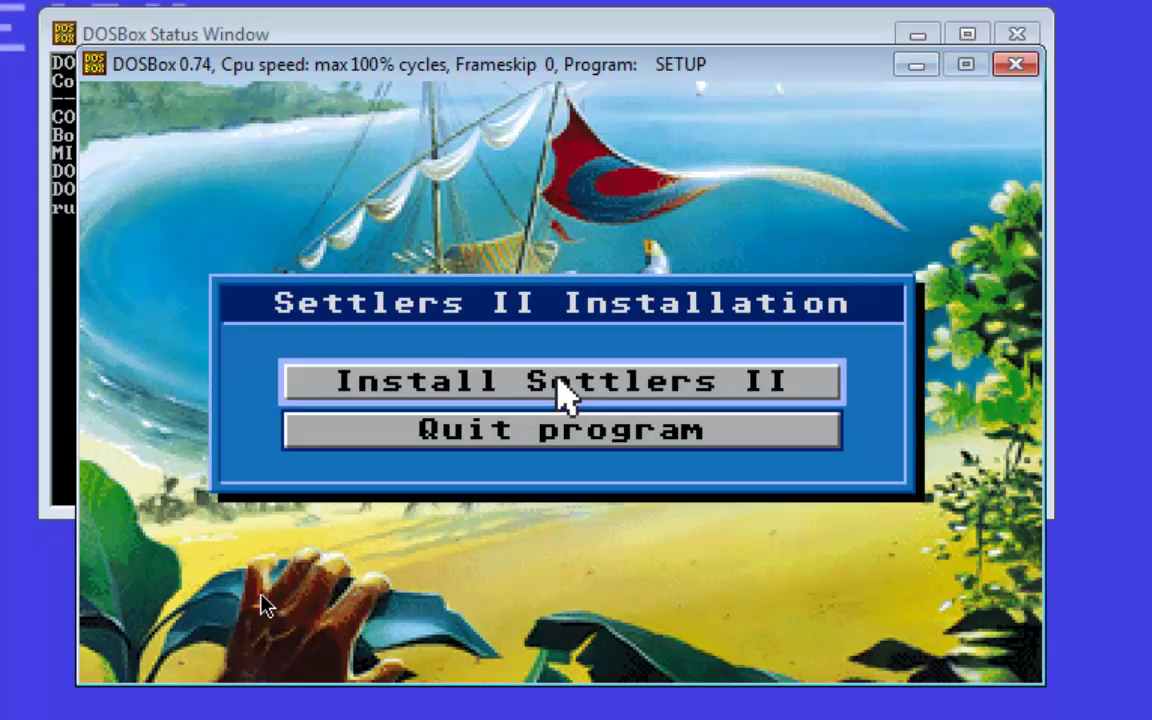
Install Settlers II to drive C at C:\BLUEBYTE\SETTLER2 and dismiss the success note.
click(560, 383)
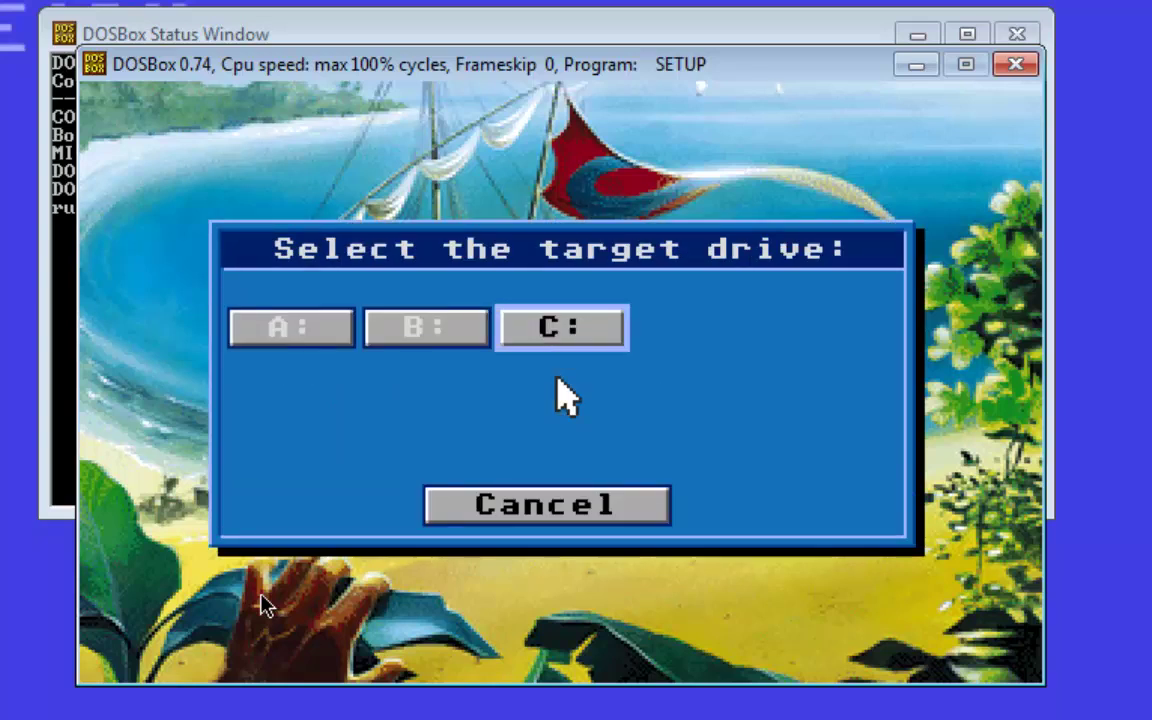
key(Return)
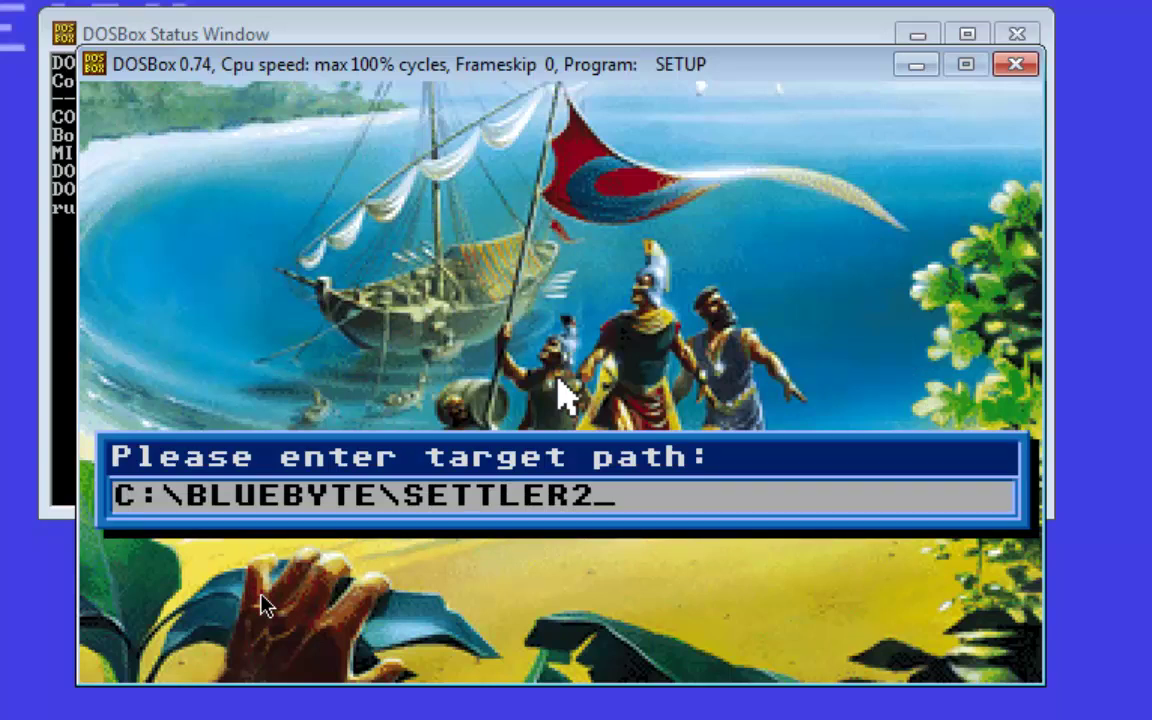
key(Return)
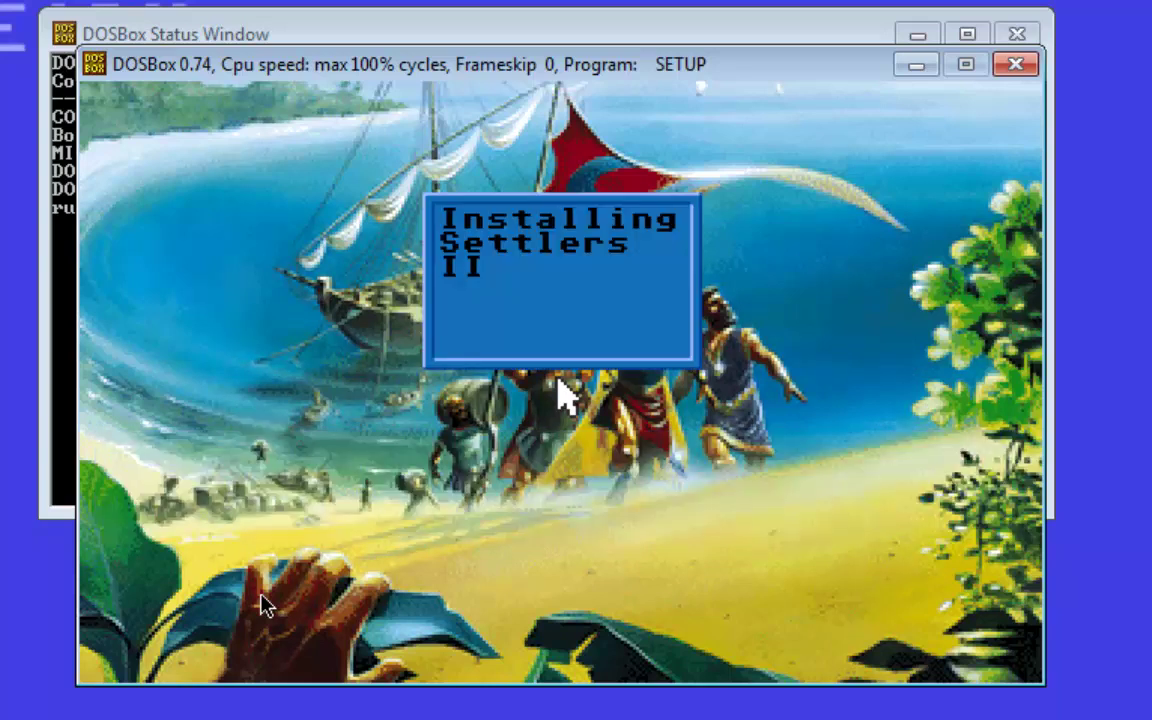
key(Return)
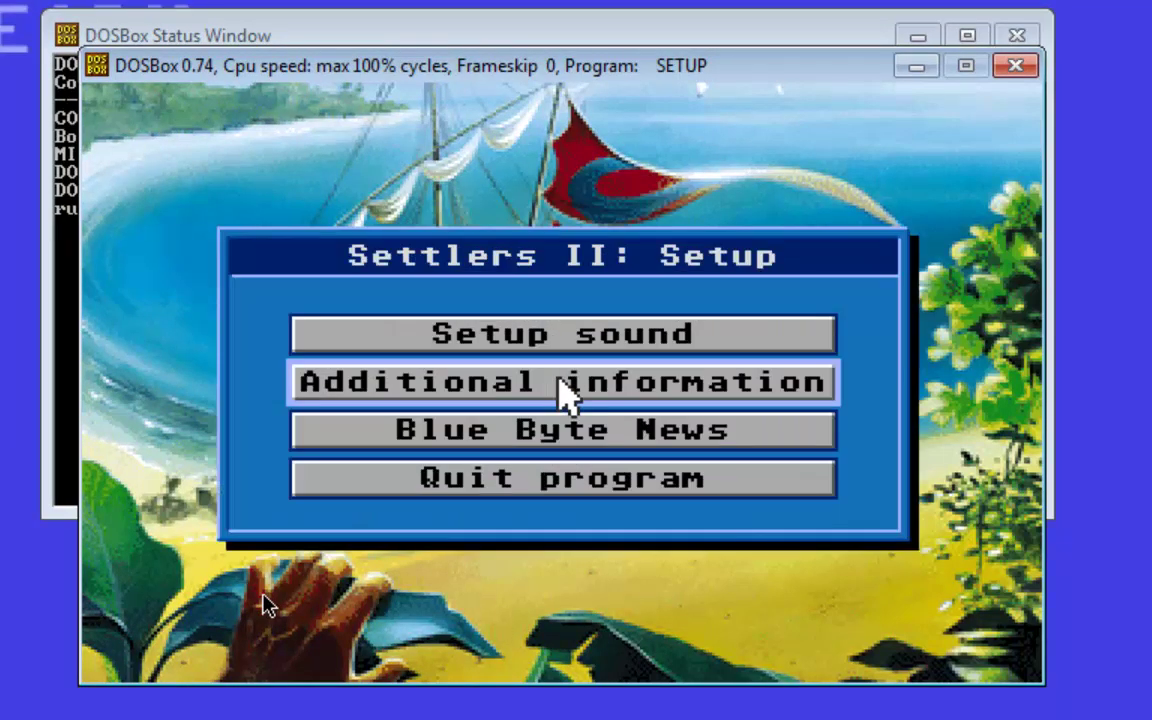
Set the MIDI music driver to Sound Blaster or 100% compatible with auto-configured settings.
key(Up)
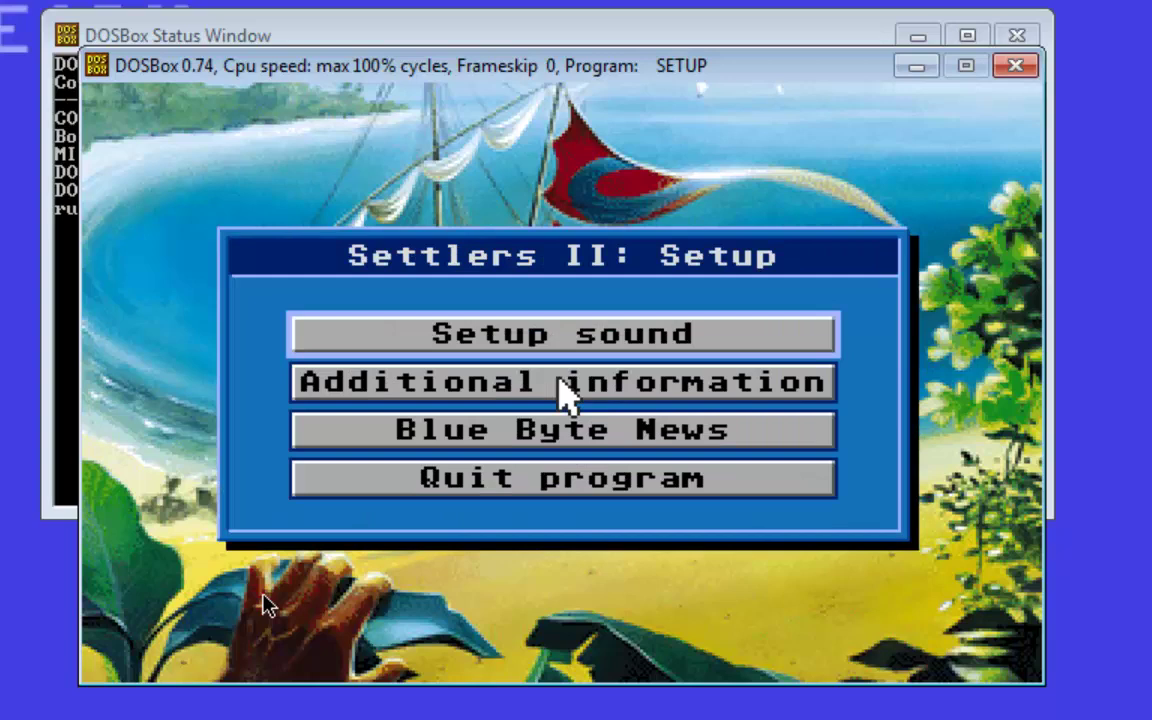
key(Return)
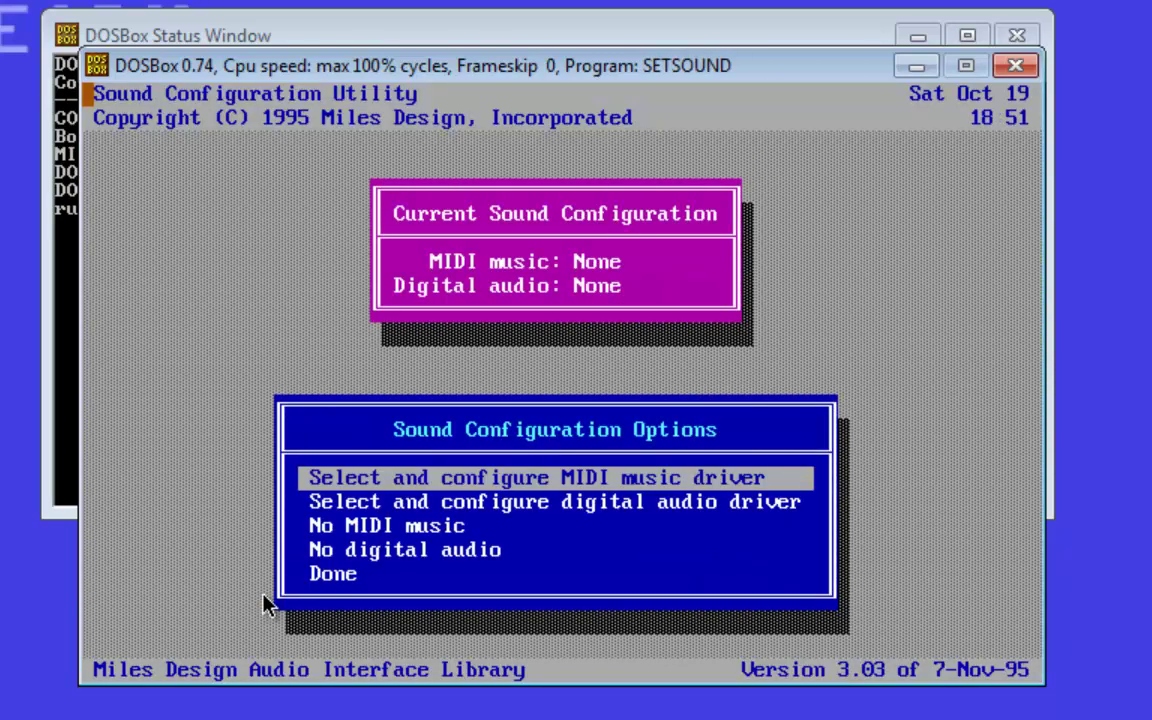
key(Return)
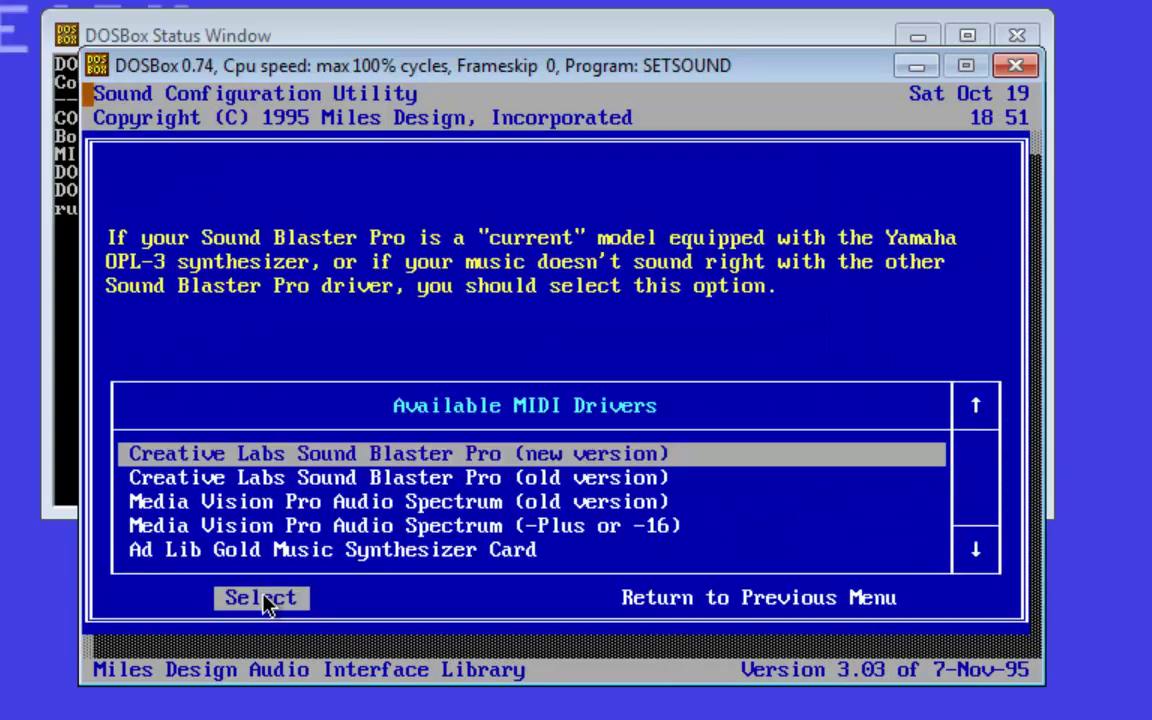
key(Up)
key(Up)
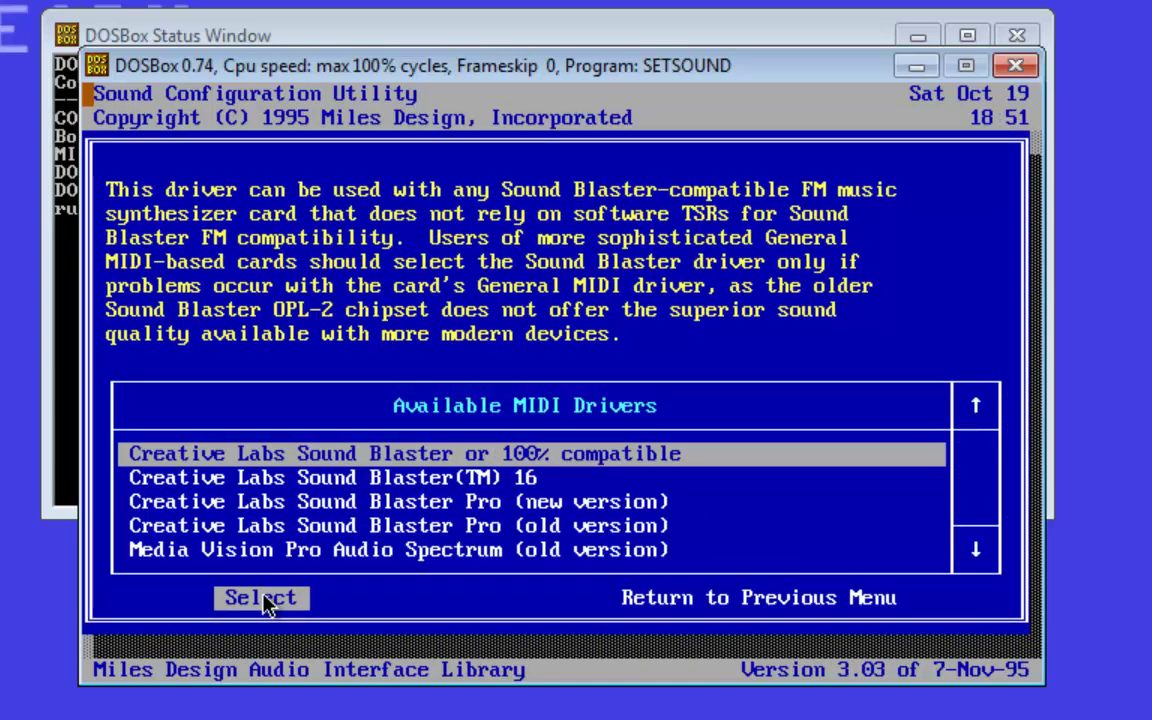
key(Return)
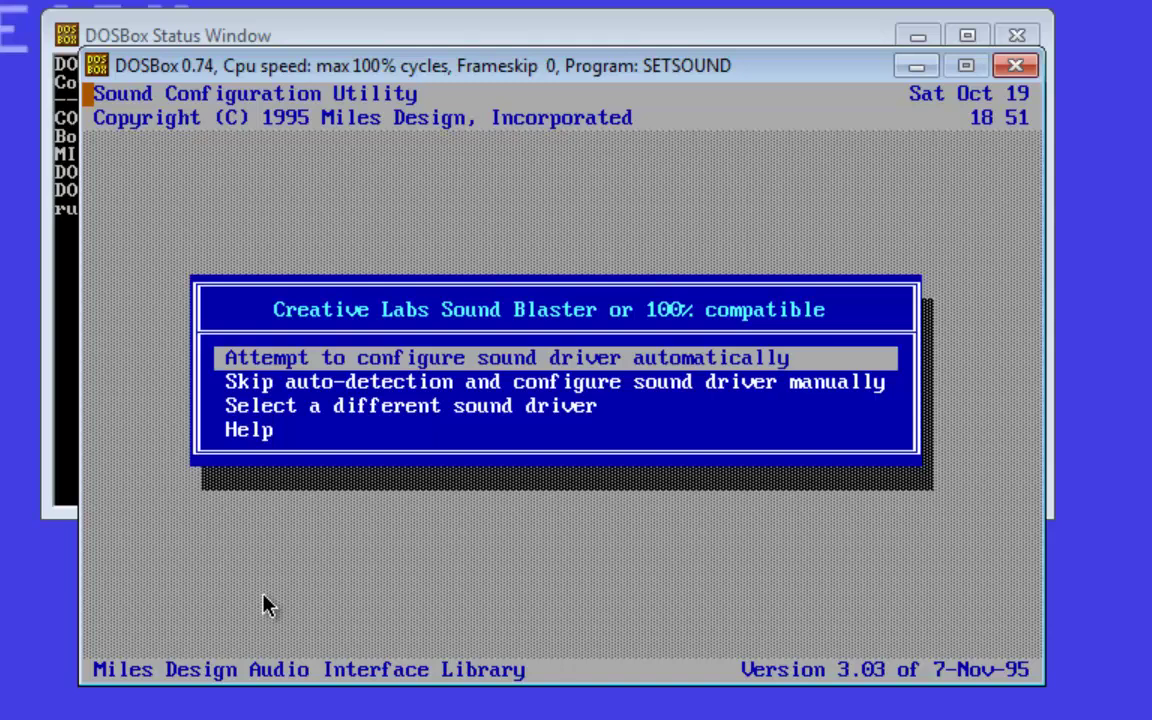
key(Return)
key(Return)
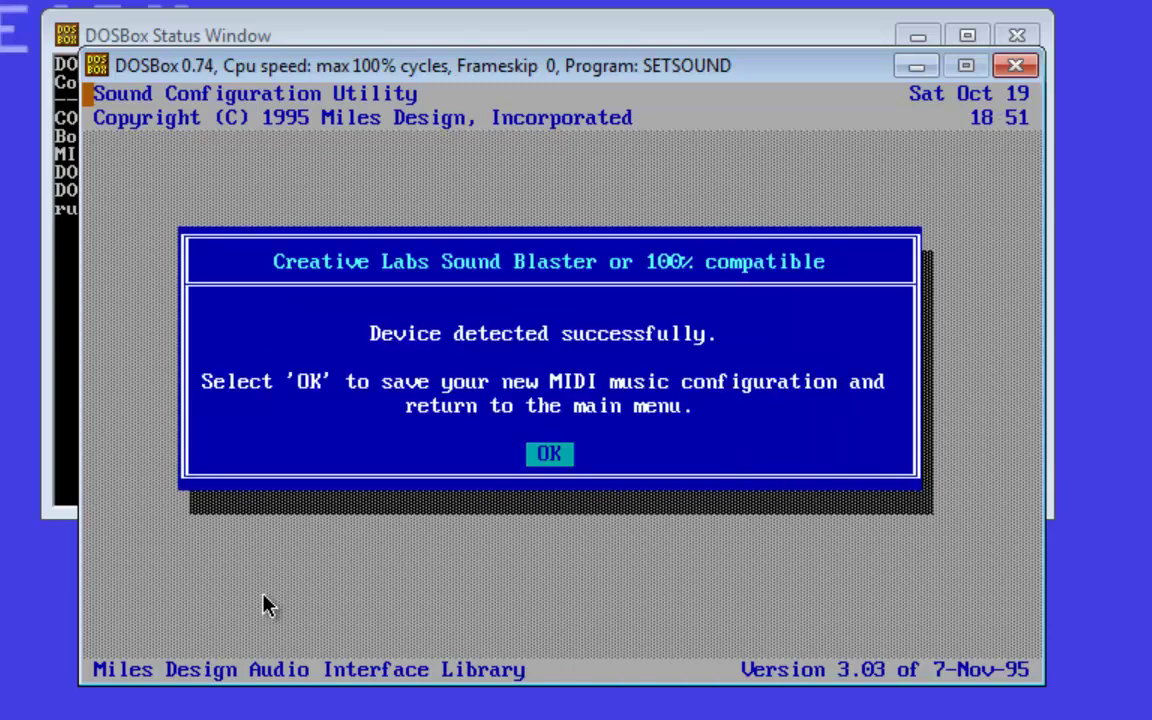
key(Down)
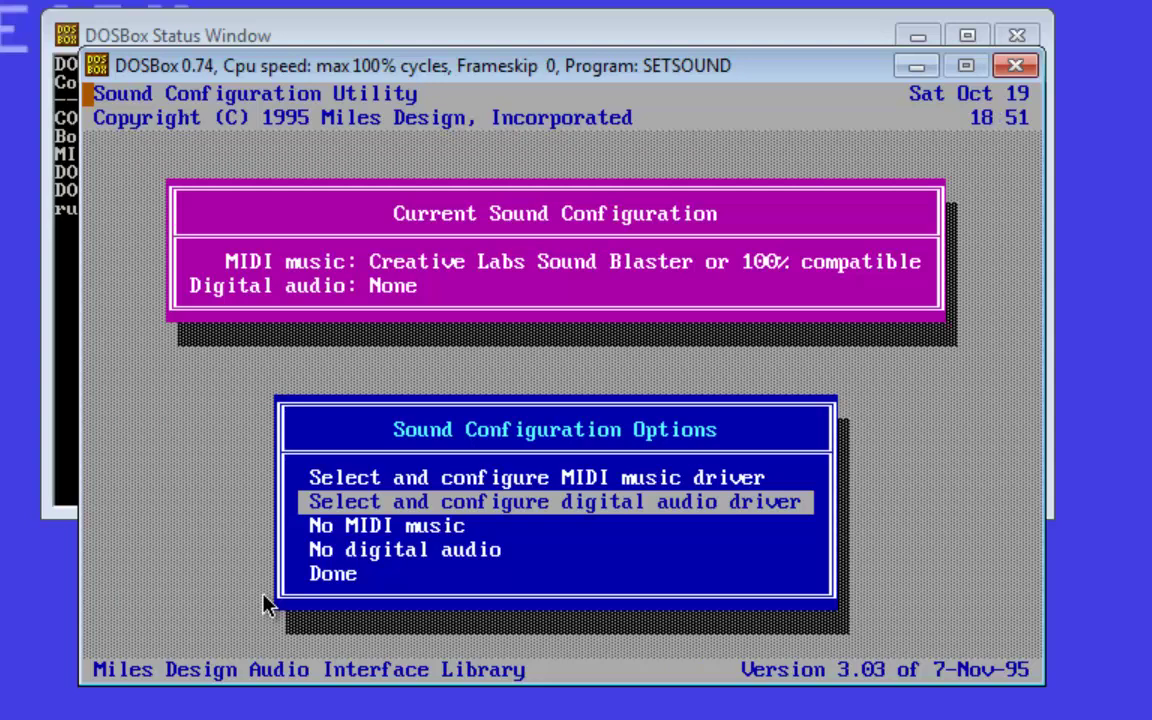
Choose Sound Blaster Pro or 100% compatible for digital audio and auto-detect its settings.
key(Return)
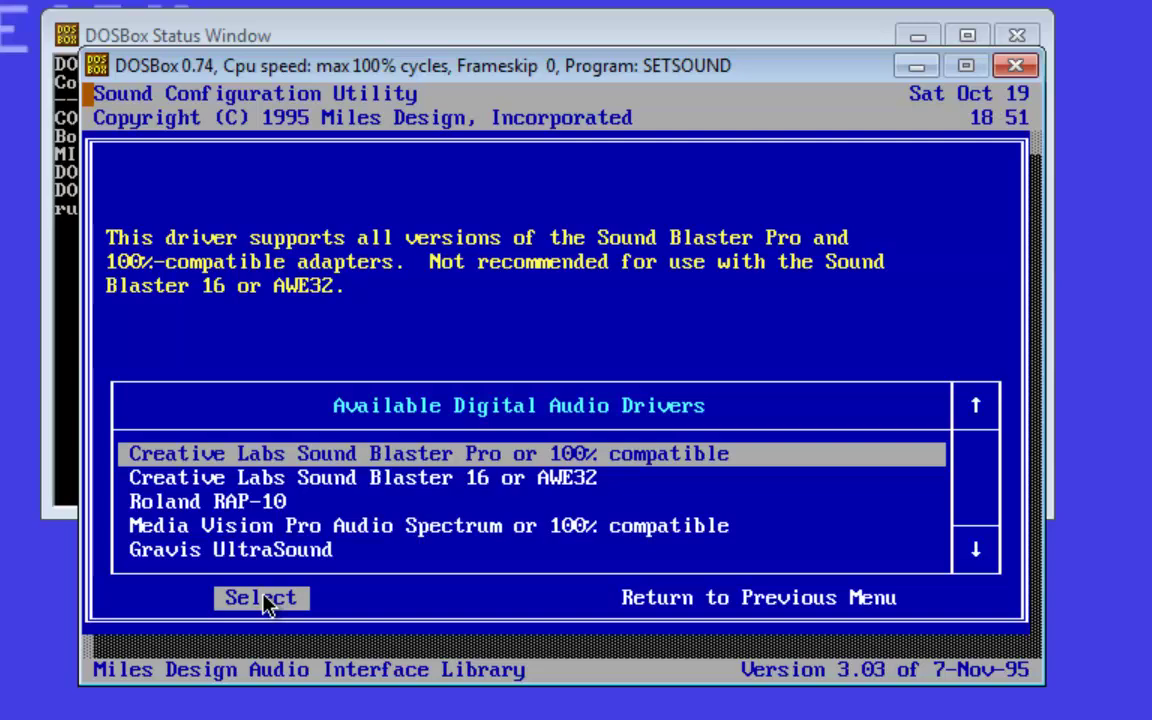
key(Return)
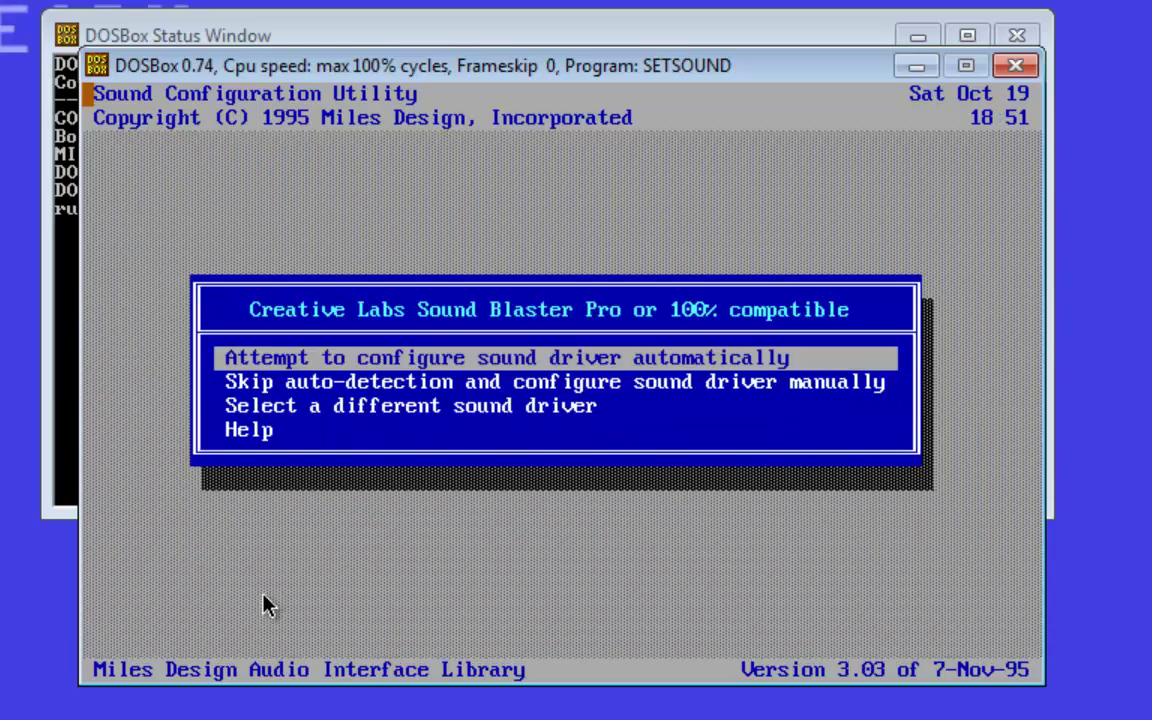
key(Return)
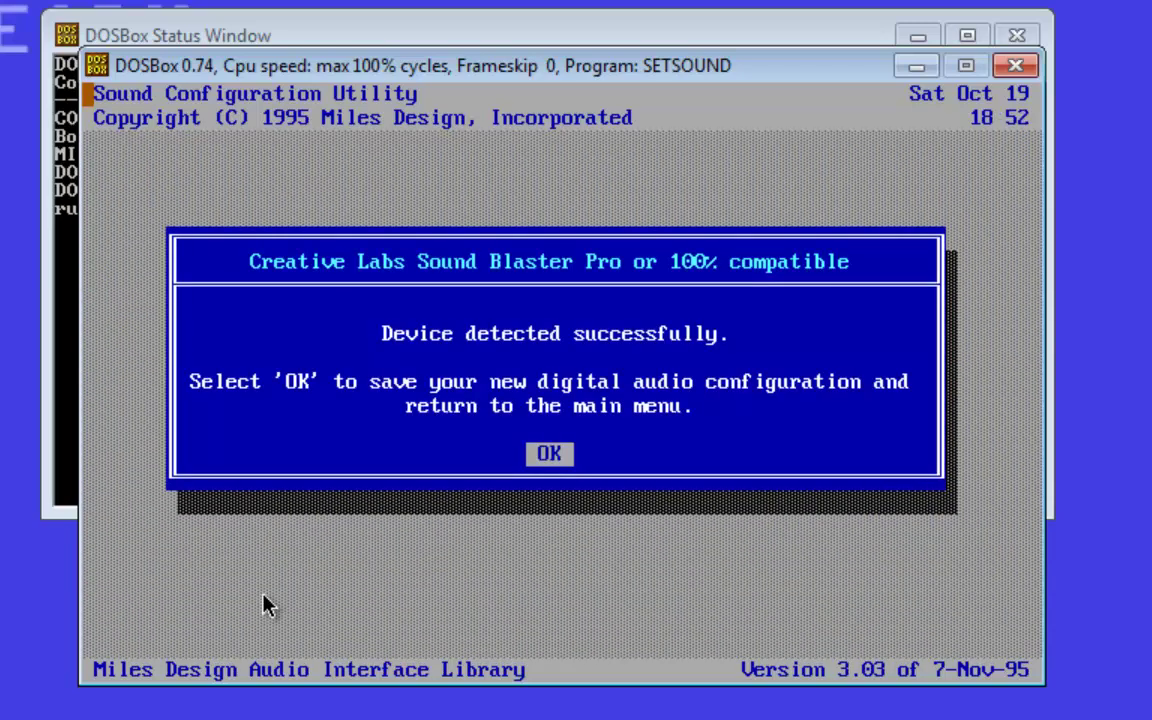